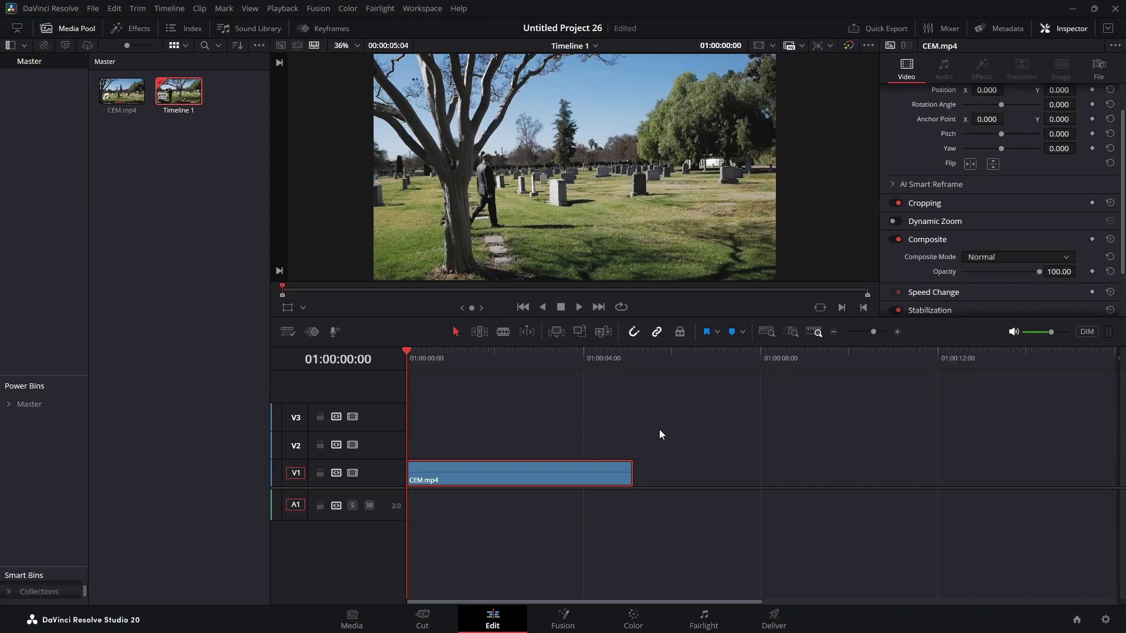
Preview CEM.mp4, Alt-drag a copy from V1 onto V3, and switch to the Color page
left_click_drag(418, 361, 400, 375)
mouse_move(409, 352)
left_mouse_down()
mouse_move(425, 350)
mouse_move(398, 351)
left_mouse_up()
left_click_drag(453, 480, 448, 419)
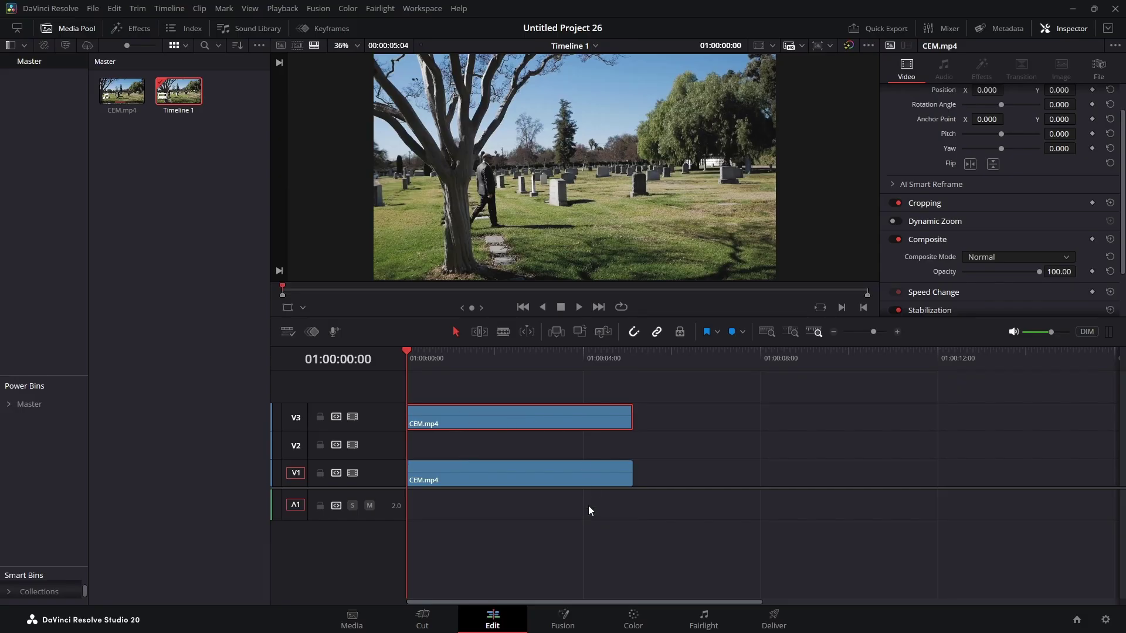
left_click(633, 621)
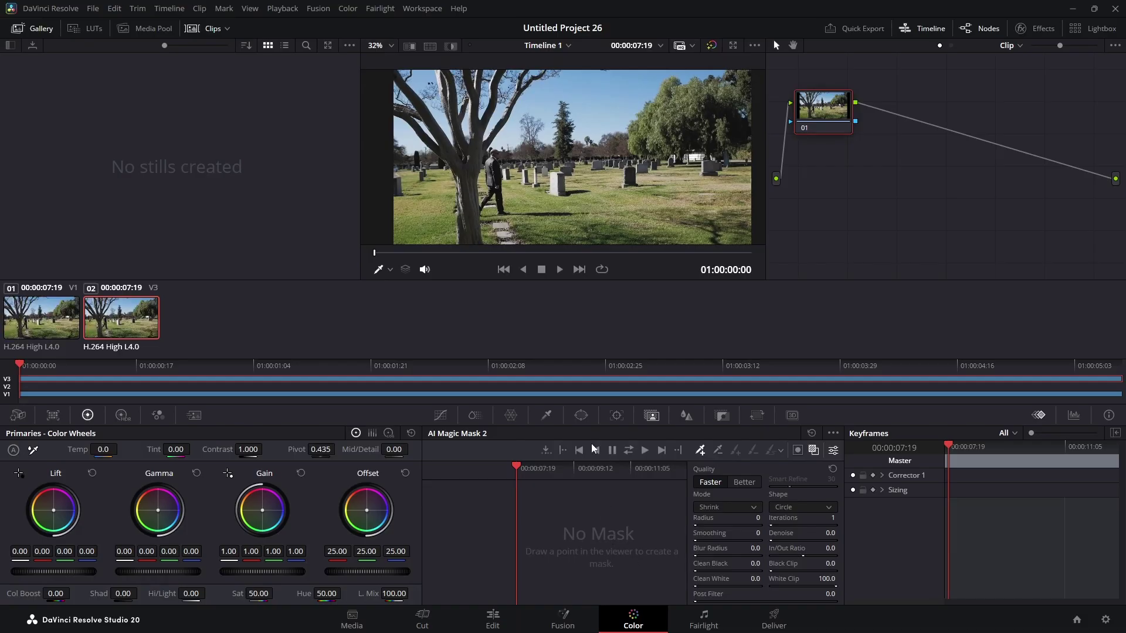
Place Magic Mask points on the walking man's head and body in the V3 clip
left_click(547, 417)
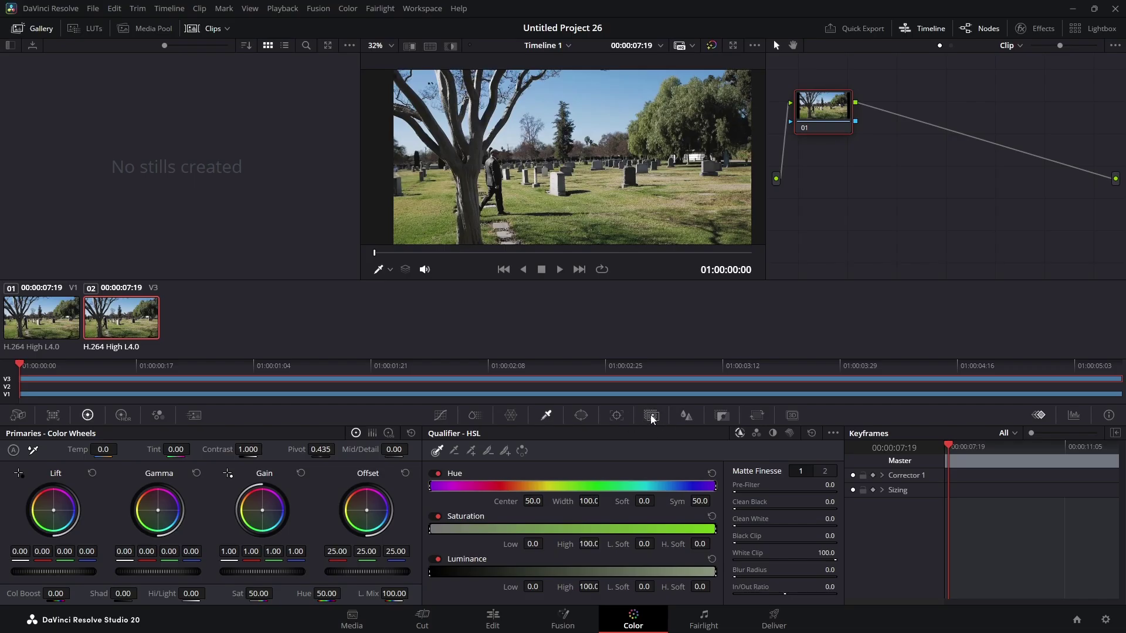
left_click(652, 416)
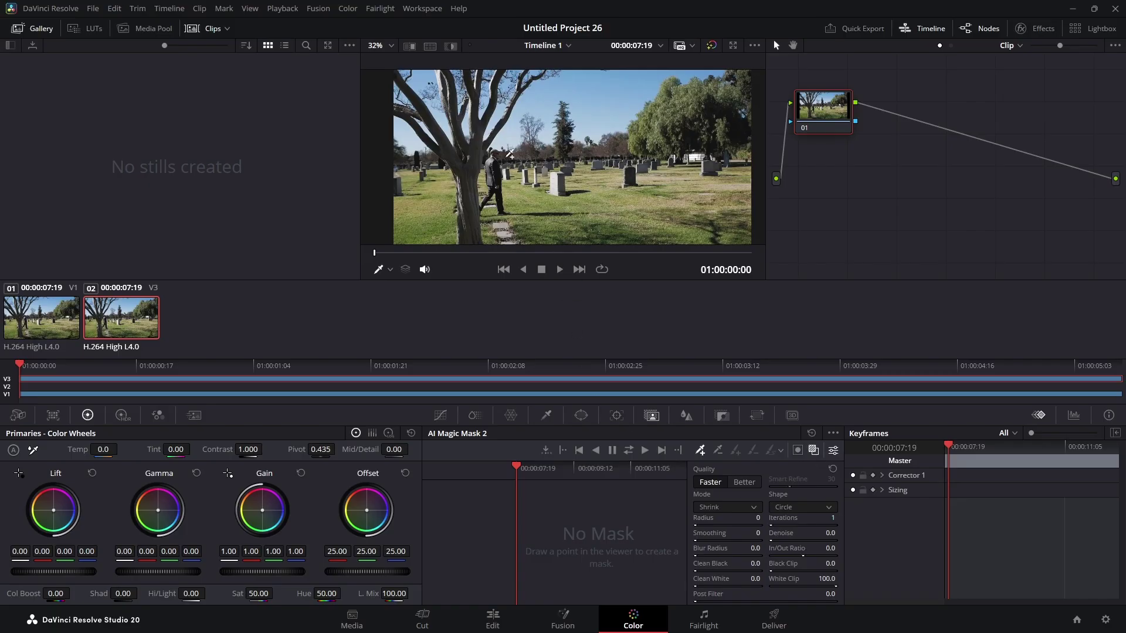
left_click(495, 153)
scroll(541, 206, "up", 5)
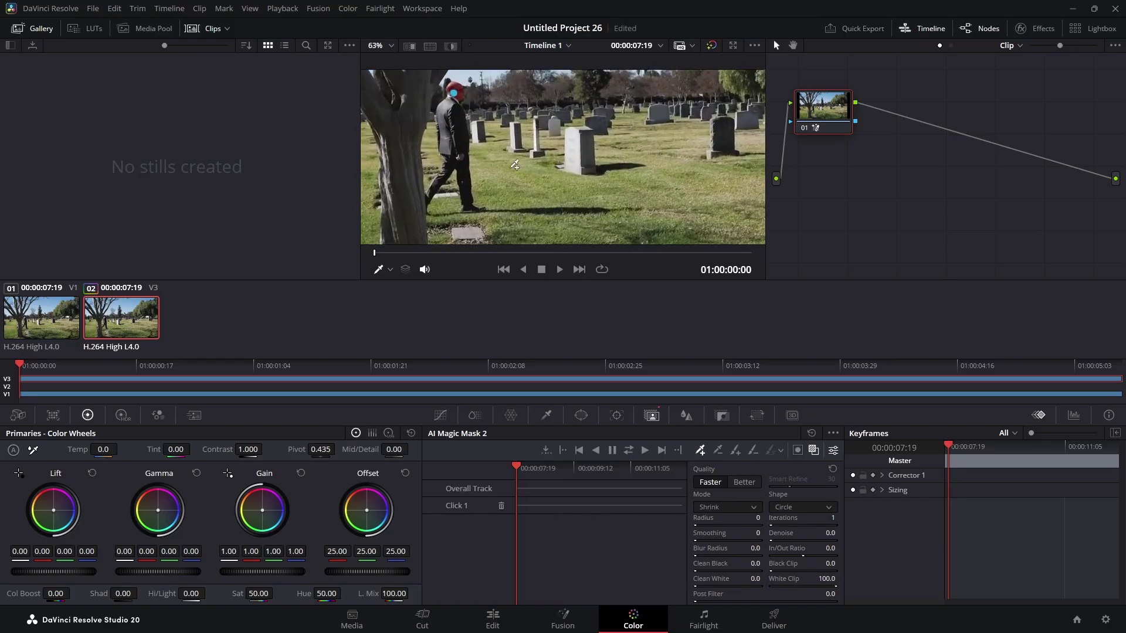
left_click_drag(514, 169, 585, 214)
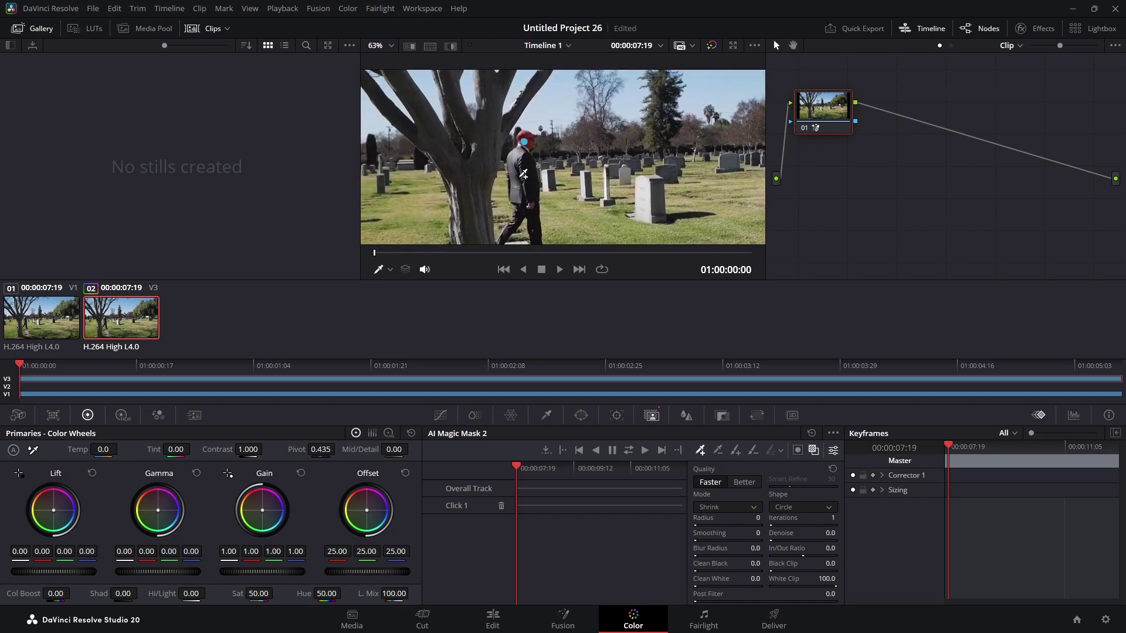
left_click(519, 179)
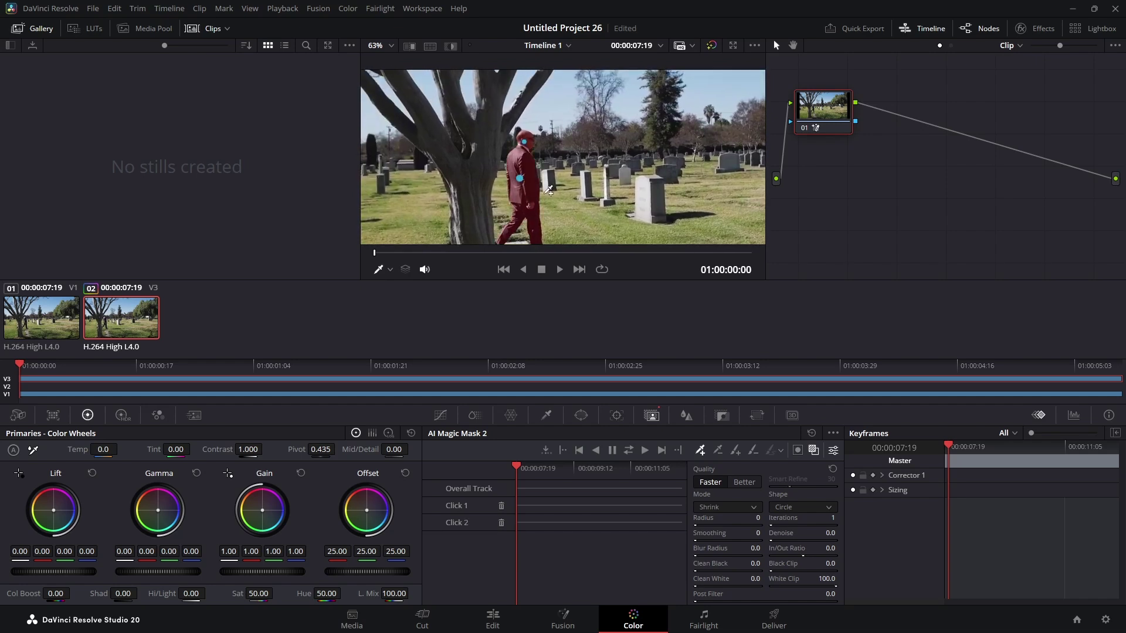
scroll(560, 193, "down", 2)
scroll(580, 203, "down", 4)
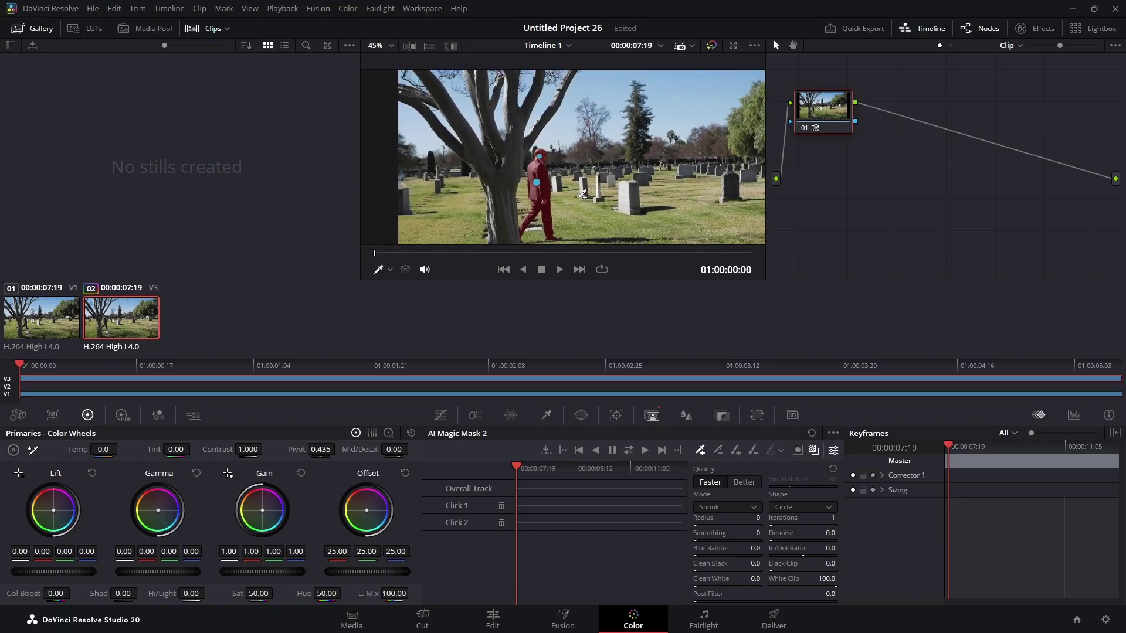
scroll(575, 192, "up", 2)
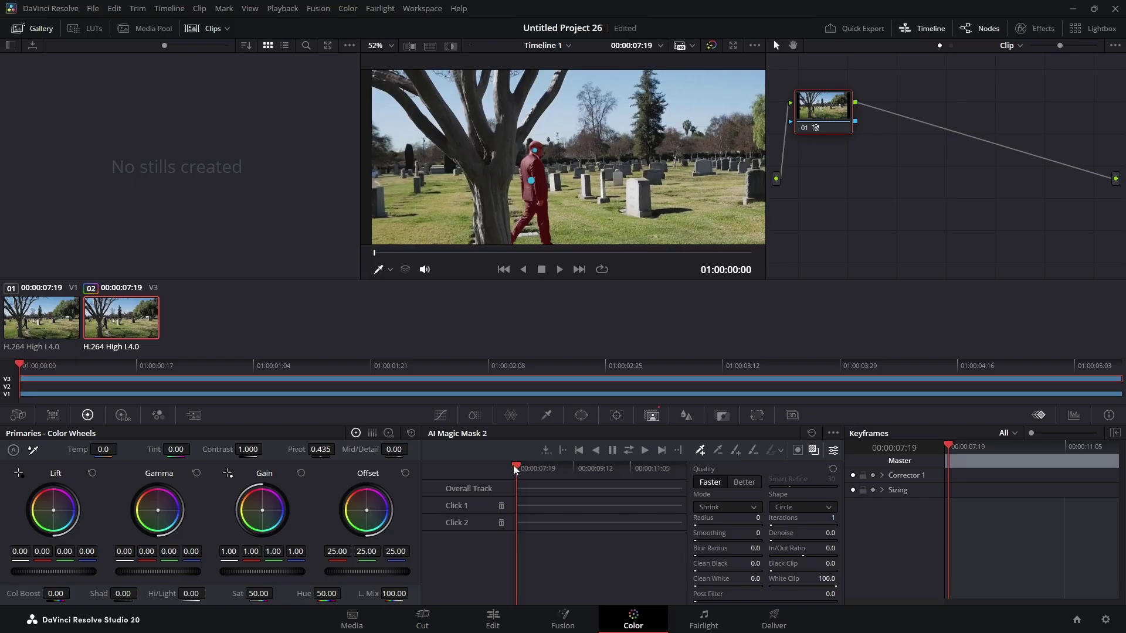
From the first frame, track the man's magic mask forward through the whole clip
mouse_move(514, 469)
left_mouse_down()
mouse_move(552, 469)
mouse_move(516, 469)
left_mouse_up()
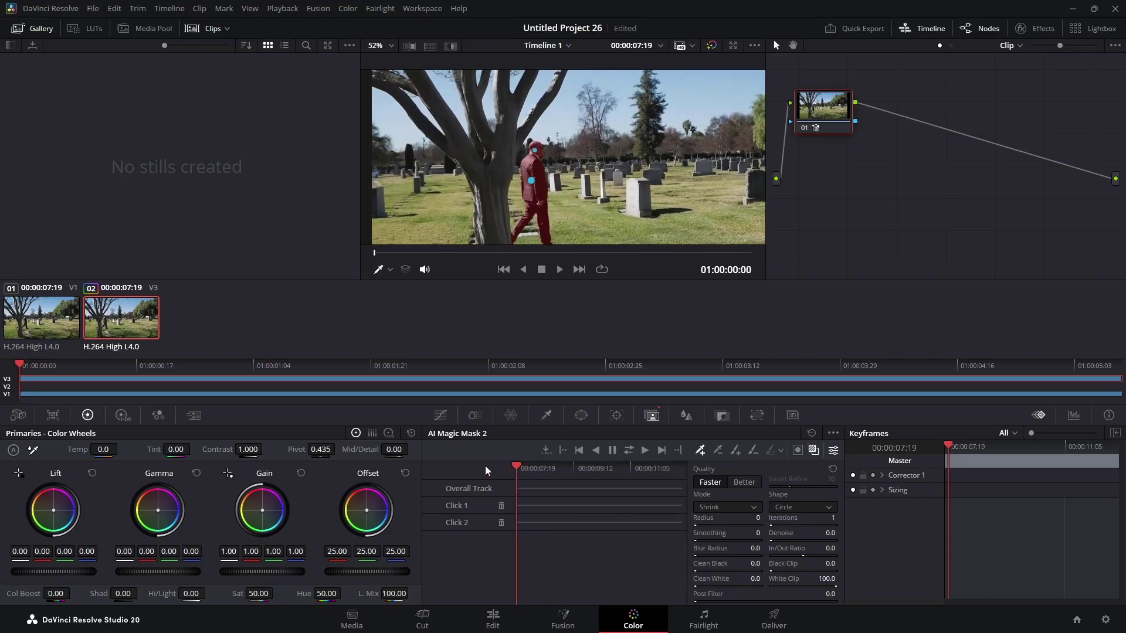
left_click(644, 452)
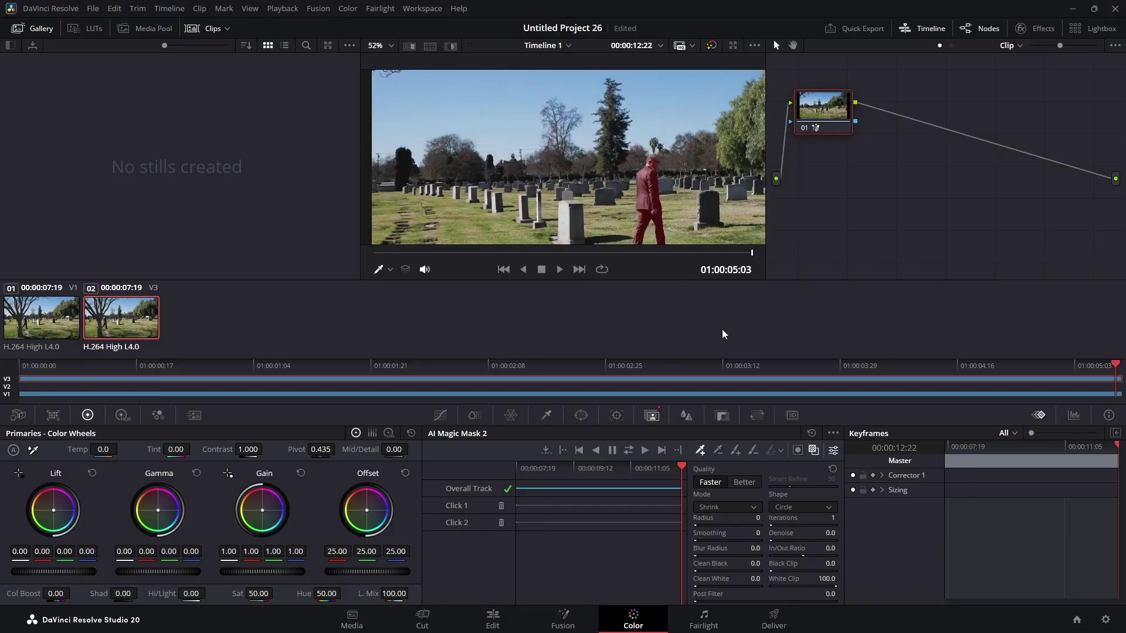
scroll(623, 177, "up", 3)
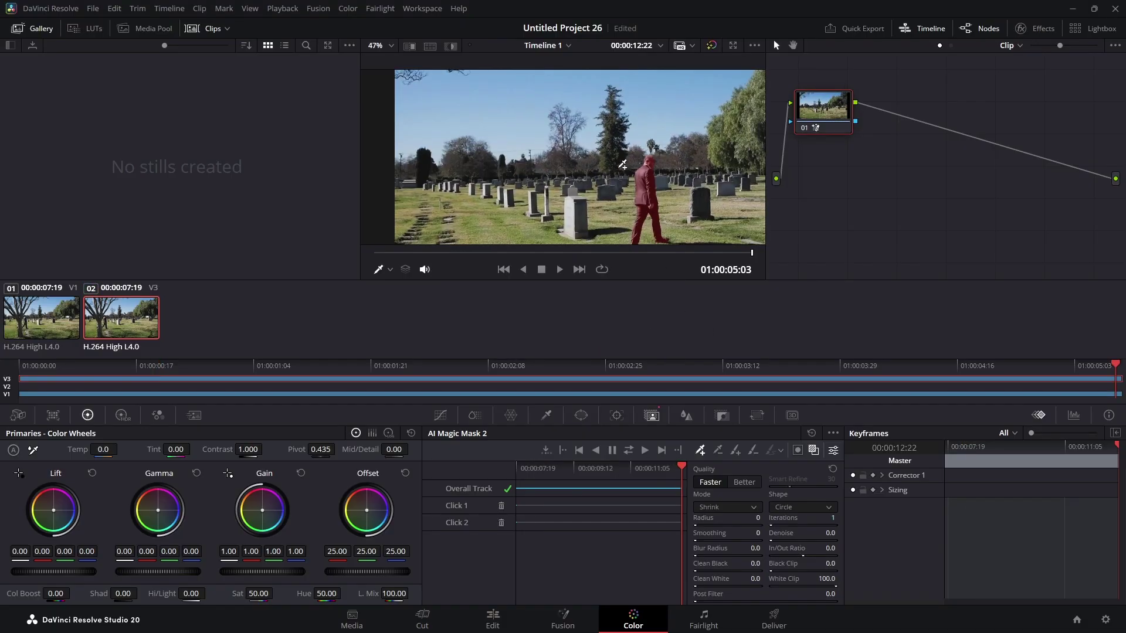
scroll(623, 177, "down", 1)
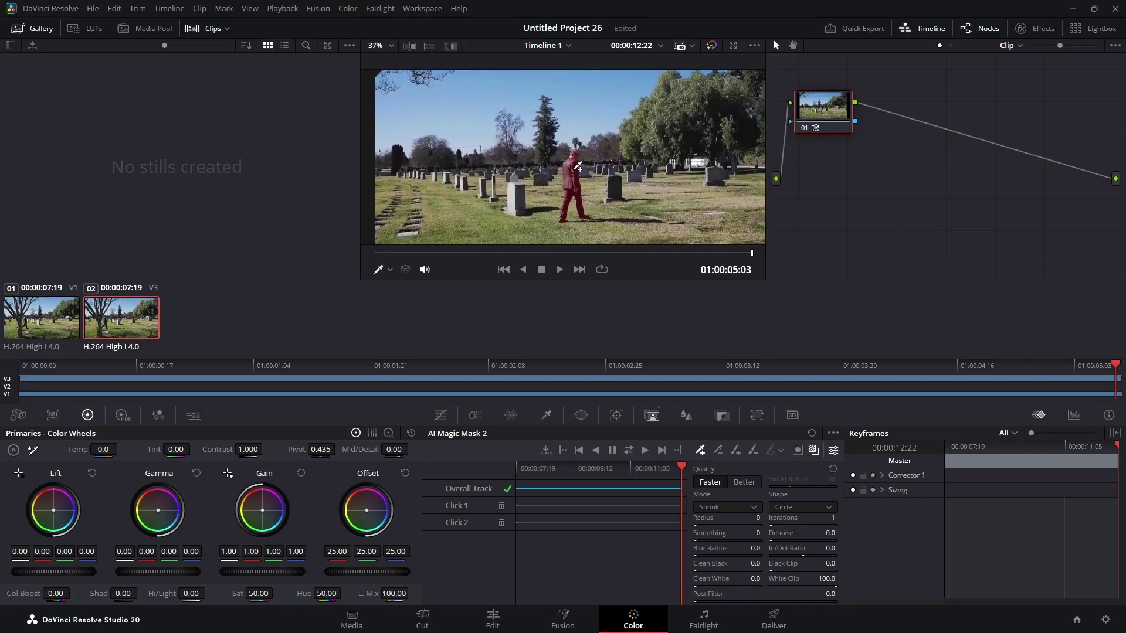
scroll(569, 161, "down", 3)
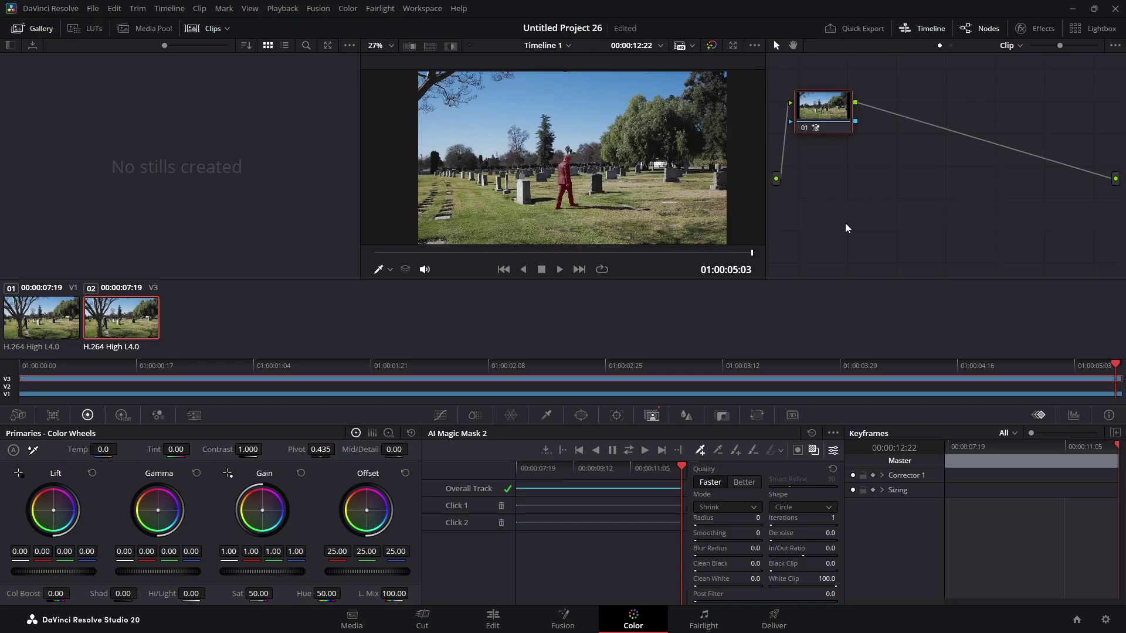
Add an alpha output to the node graph and connect node 01's key to it
right_click(876, 186)
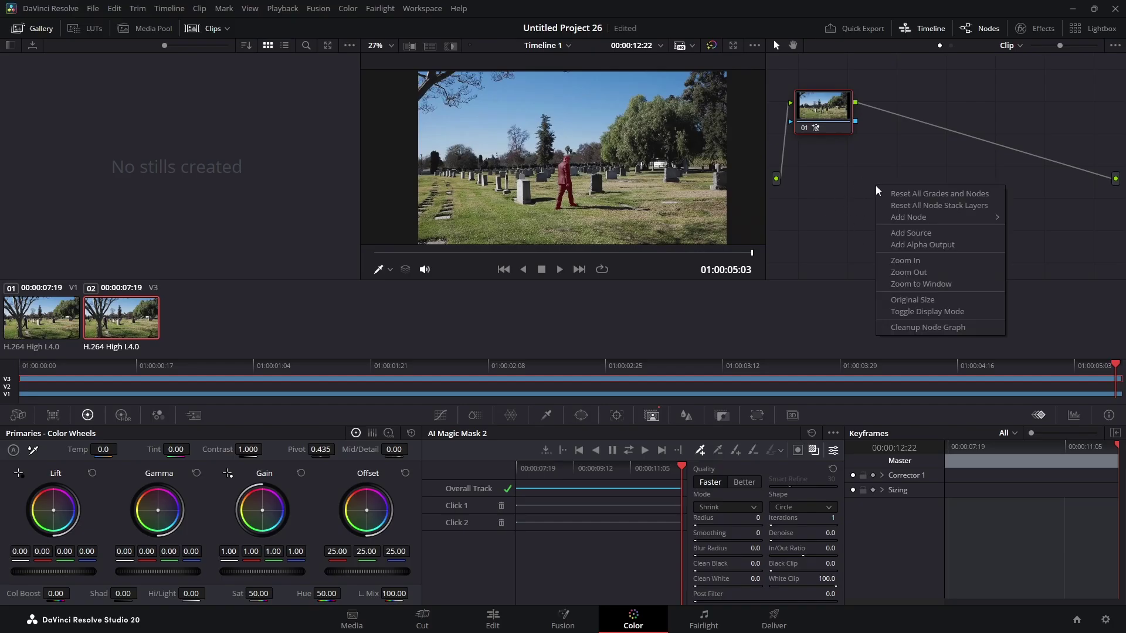
left_click(933, 245)
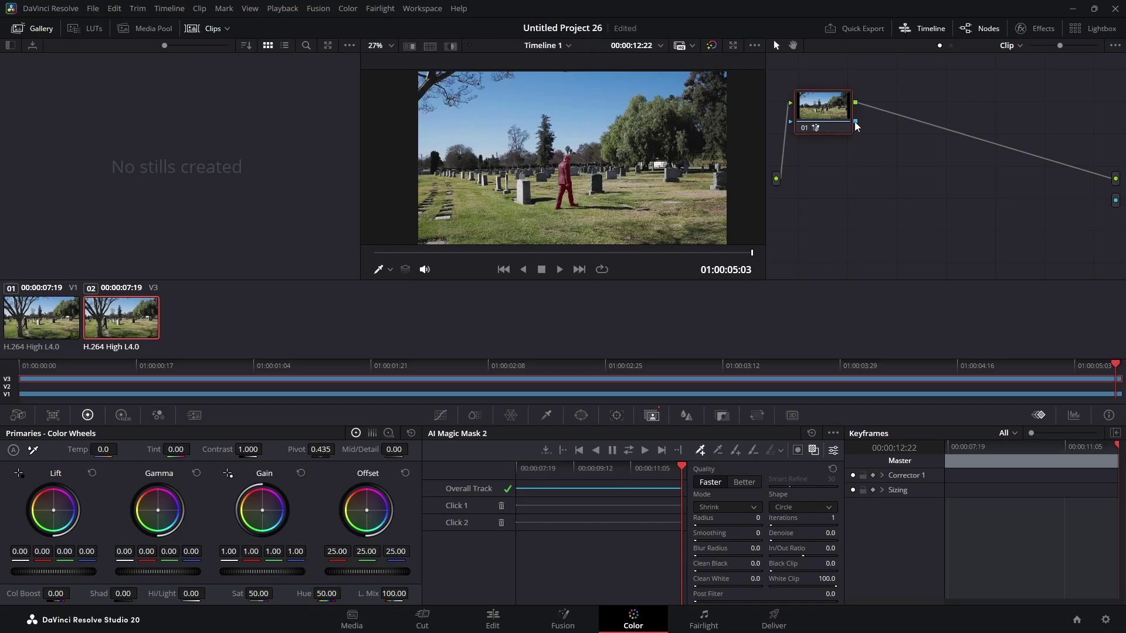
left_click_drag(855, 121, 1115, 202)
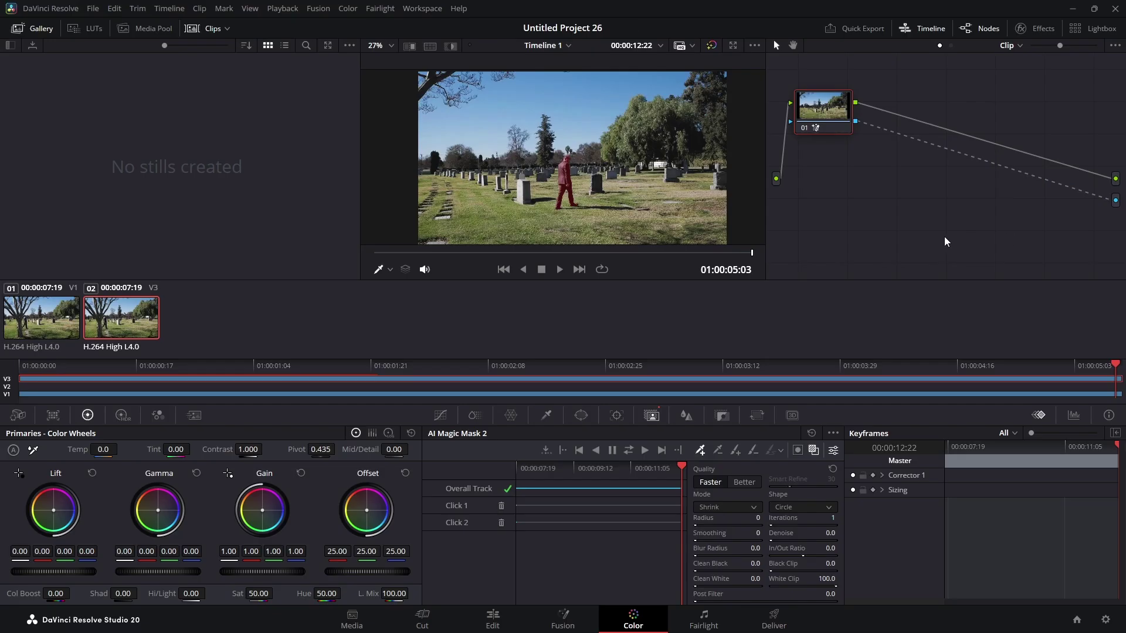
On the Edit page, place a Text+ title on V2 between the CEM.mp4 clips and select it
left_click(492, 618)
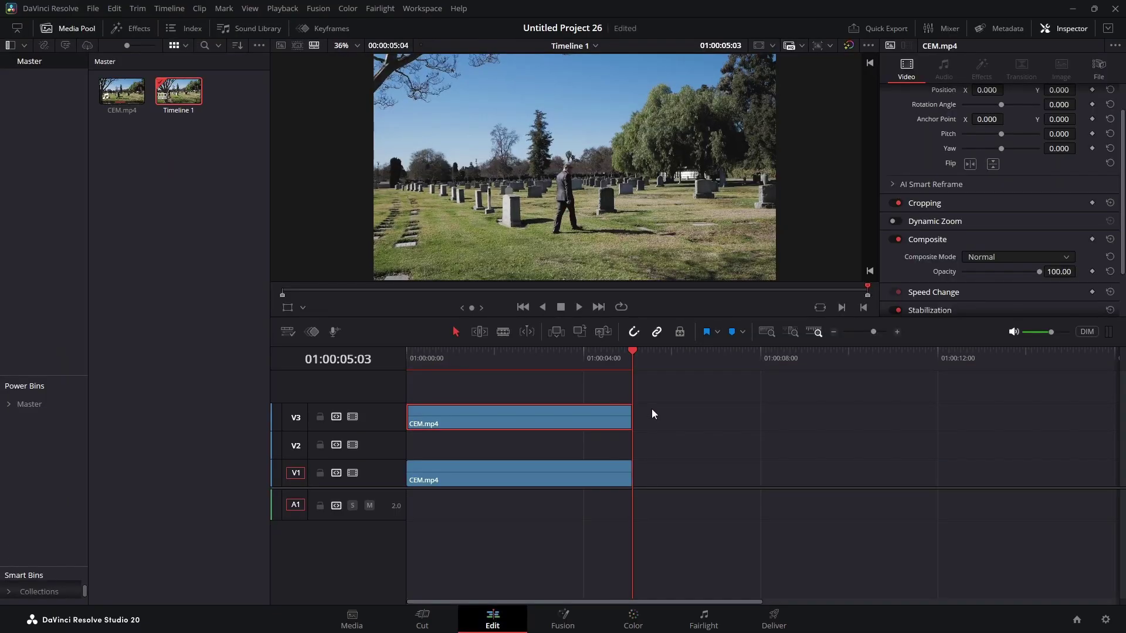
left_click_drag(628, 348, 384, 368)
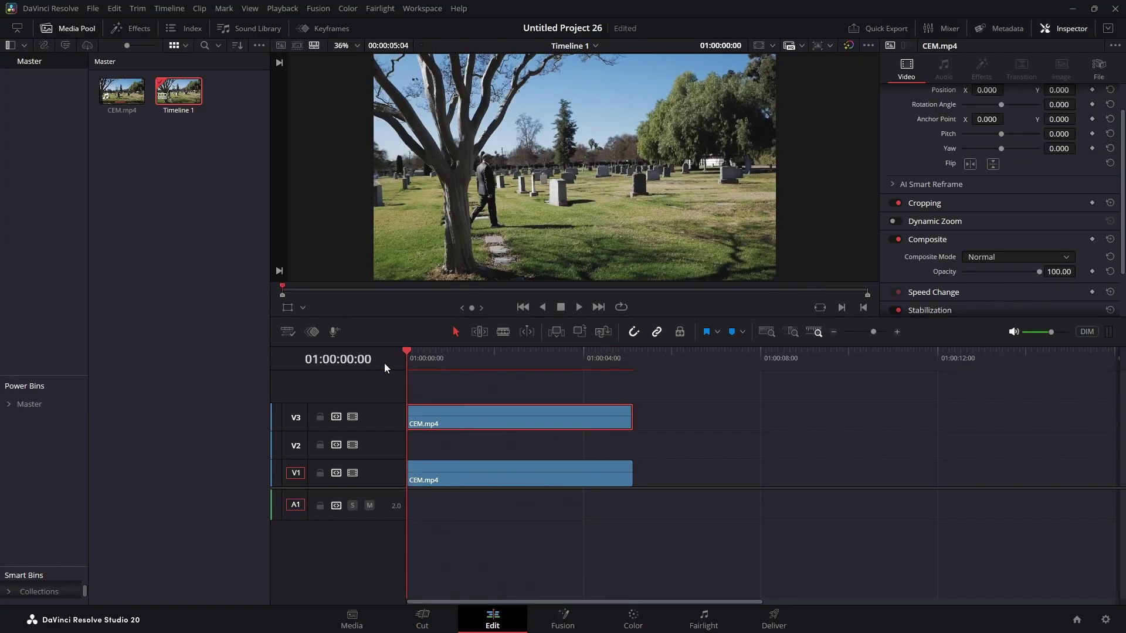
left_click(131, 28)
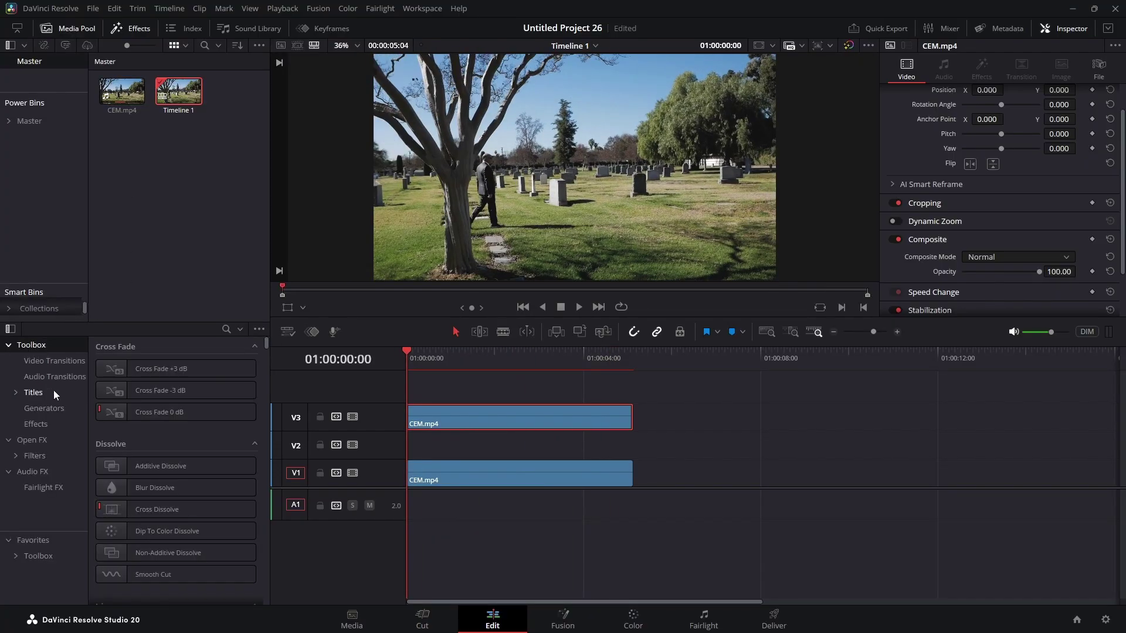
left_click(34, 392)
left_click_drag(147, 499, 405, 449)
left_click(539, 438)
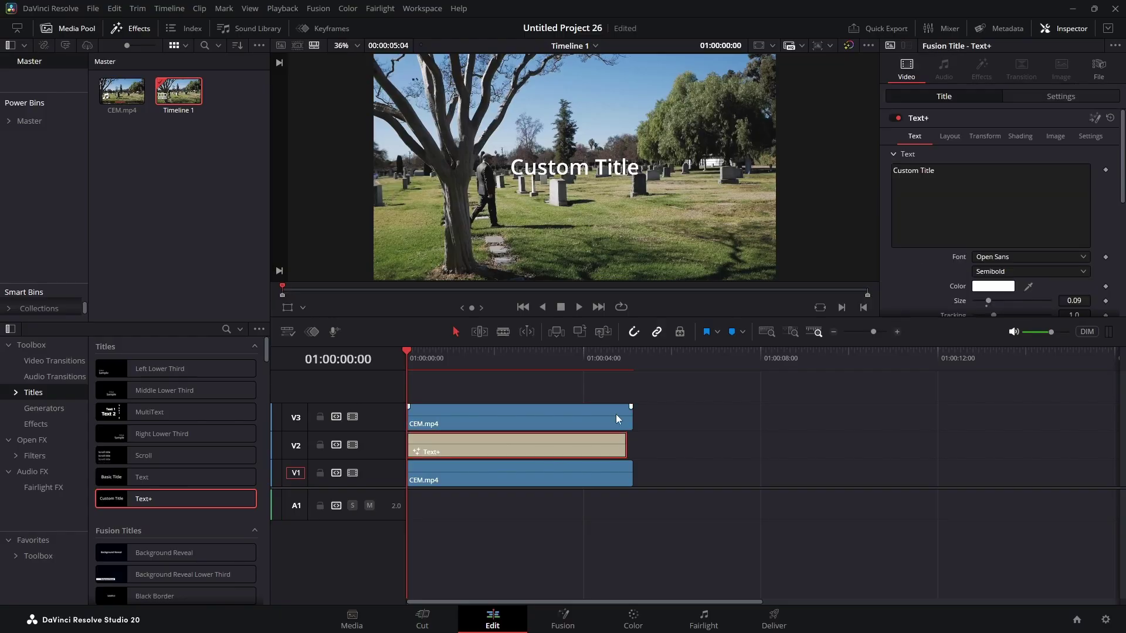
Replace the 'Custom Title' text with BEHIND and set the Open Sans weight to Extrabold
left_click_drag(939, 173, 875, 172)
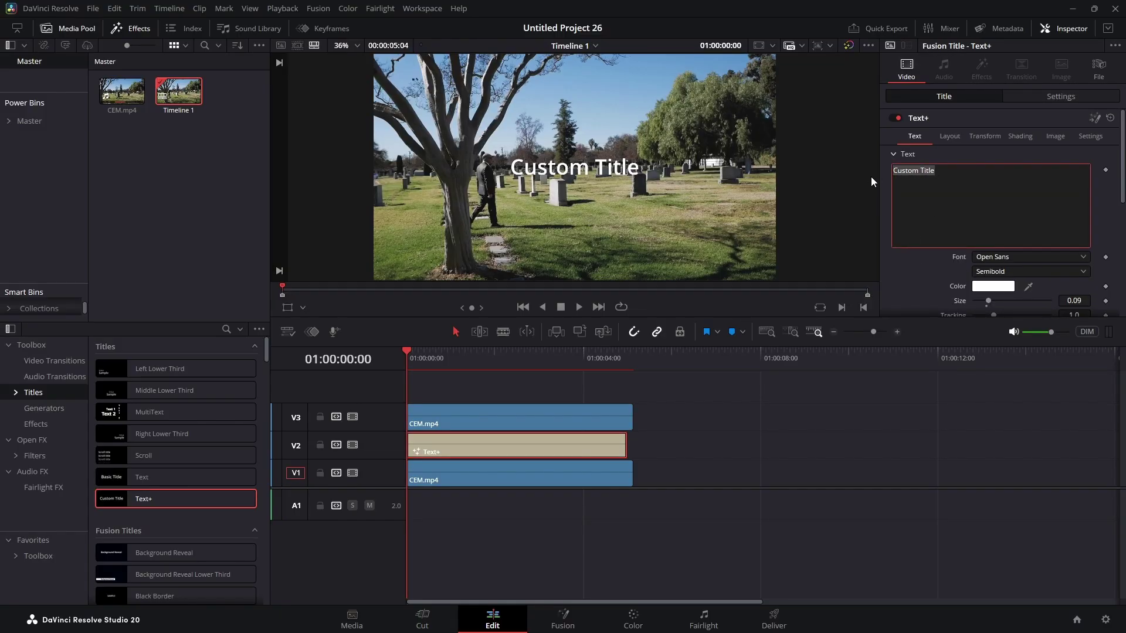
type("BE")
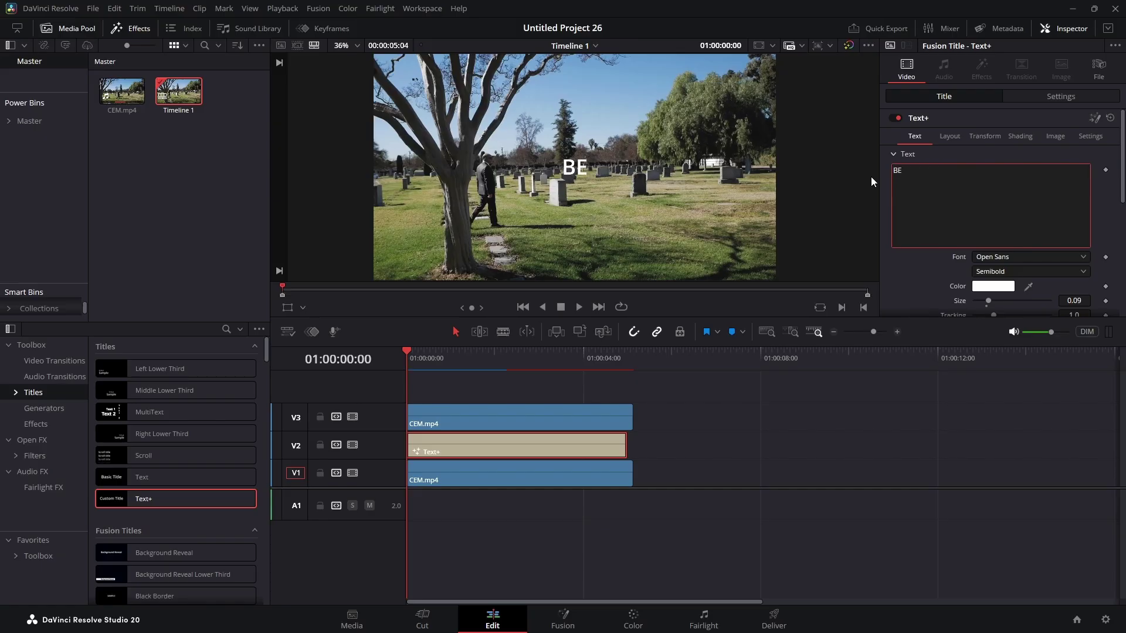
type("HIND")
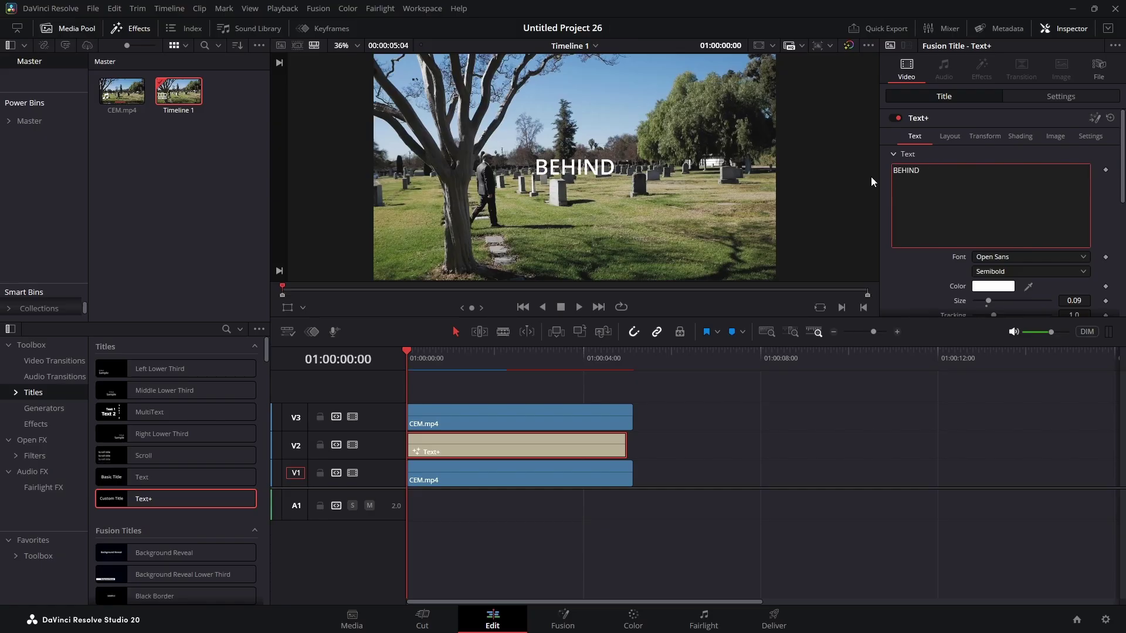
scroll(938, 223, "down", 1)
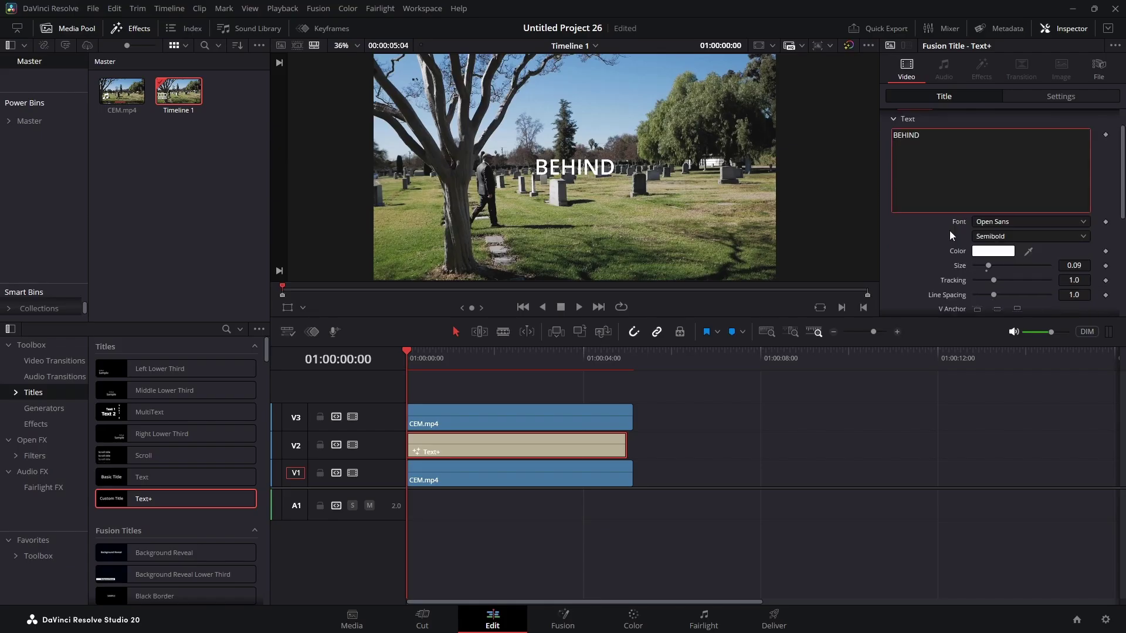
left_click(981, 237)
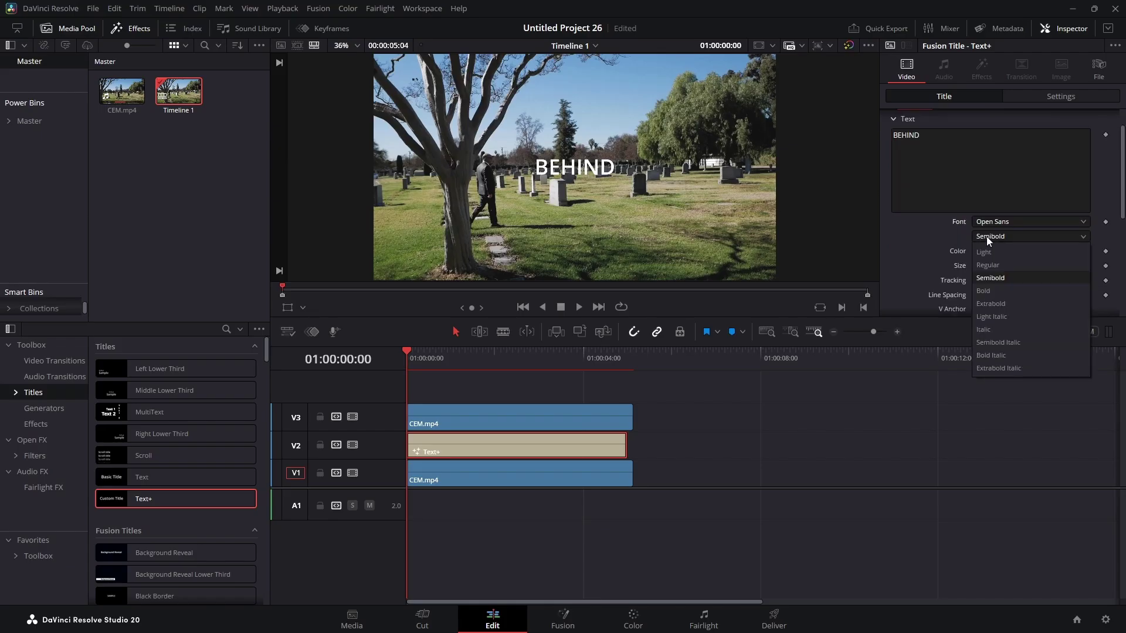
left_click(997, 305)
scroll(938, 241, "up", 1)
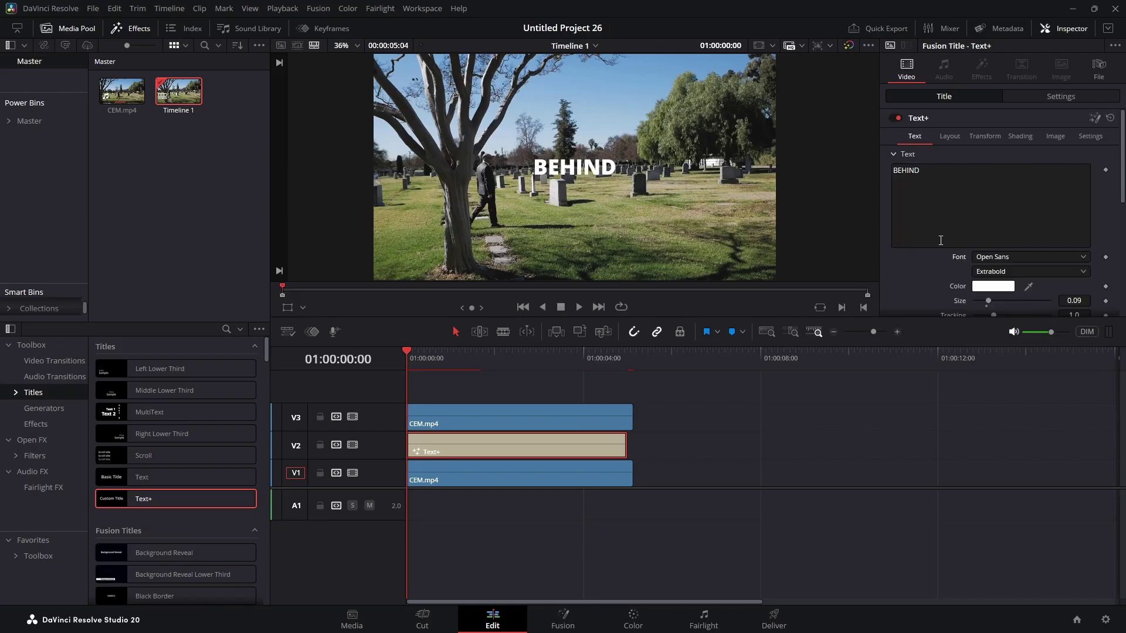
Lower the BEHIND title to Center Y 0.441 and save the project
left_click(950, 136)
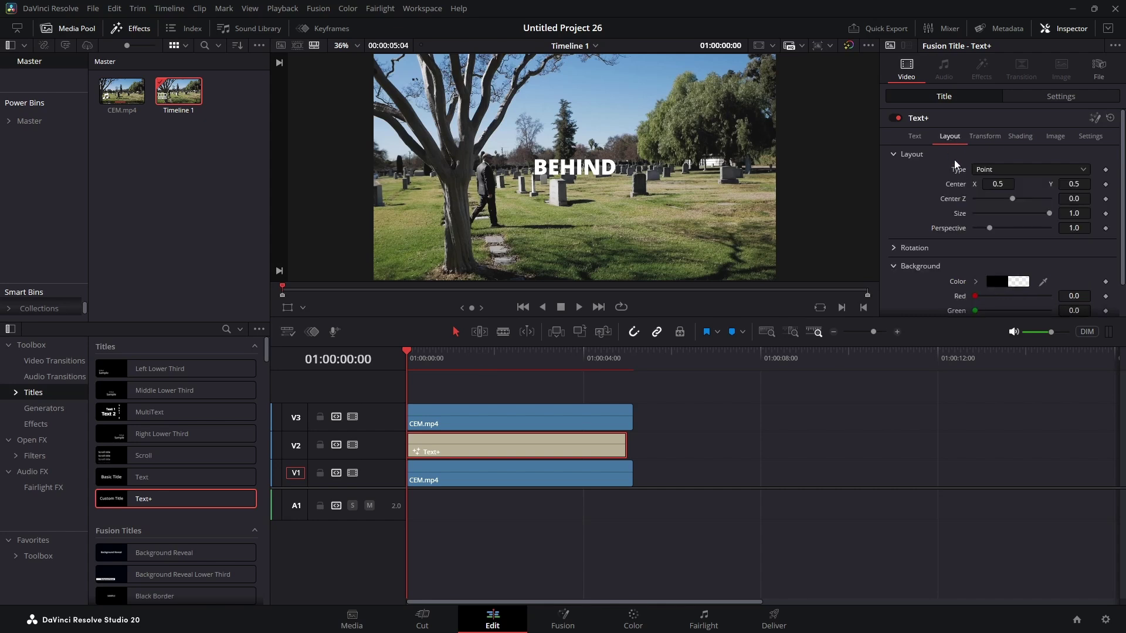
left_click_drag(1077, 183, 958, 183)
key("ctrl+s")
Trim the stacked clips so all tracks end at 01:00:04:15
left_click_drag(408, 353, 616, 365)
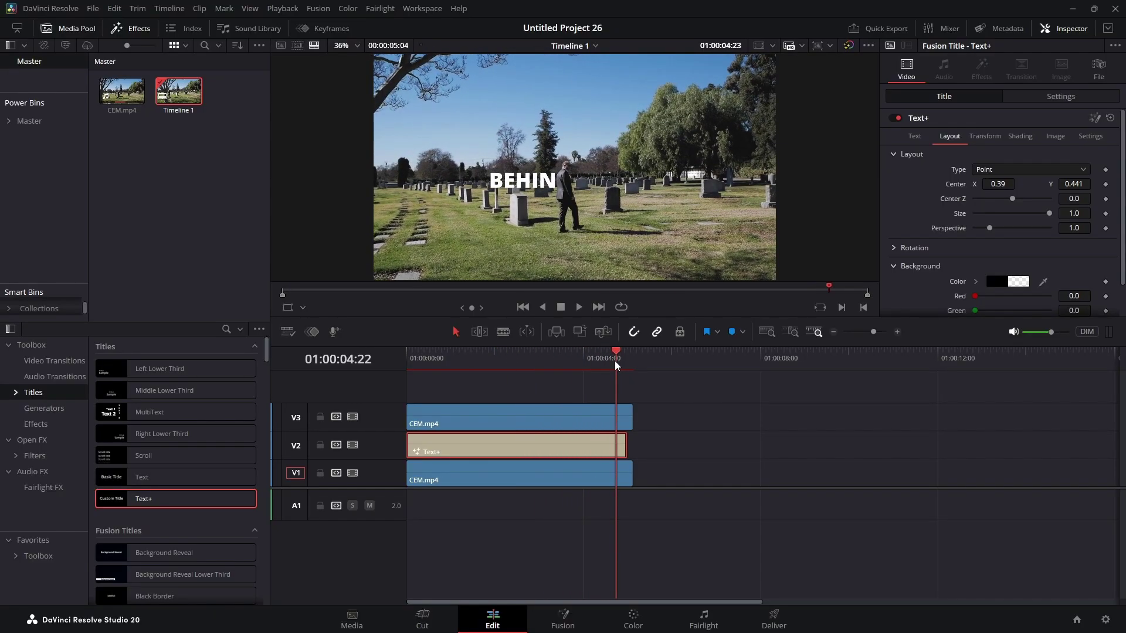
left_click_drag(615, 365, 606, 363)
left_click_drag(631, 417, 606, 480)
left_click(623, 445)
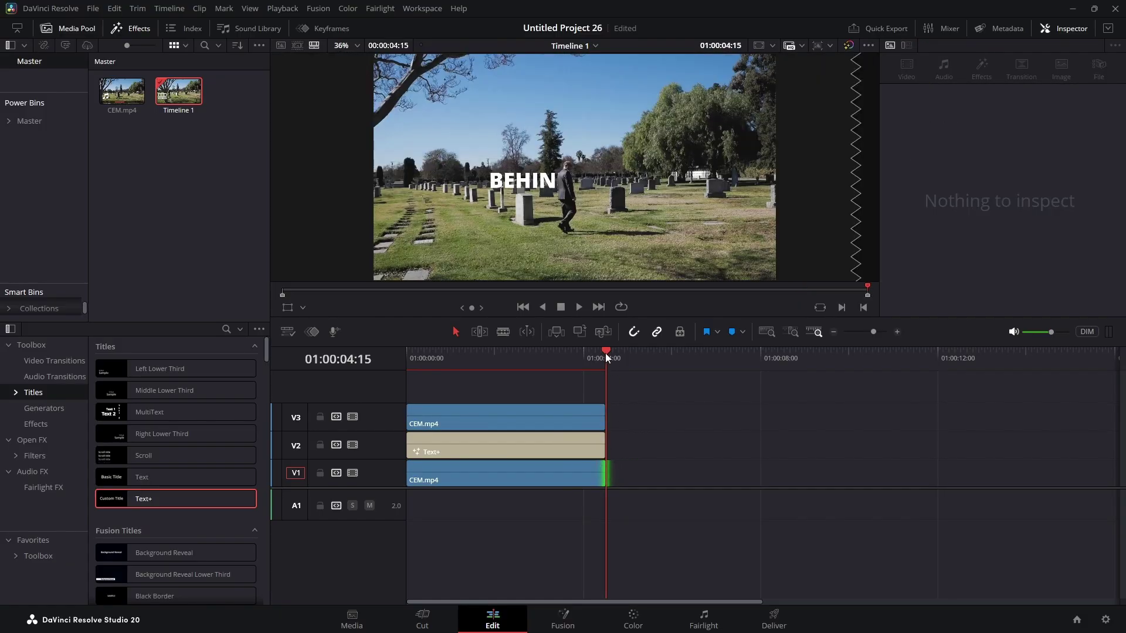
left_click_drag(605, 353, 375, 361)
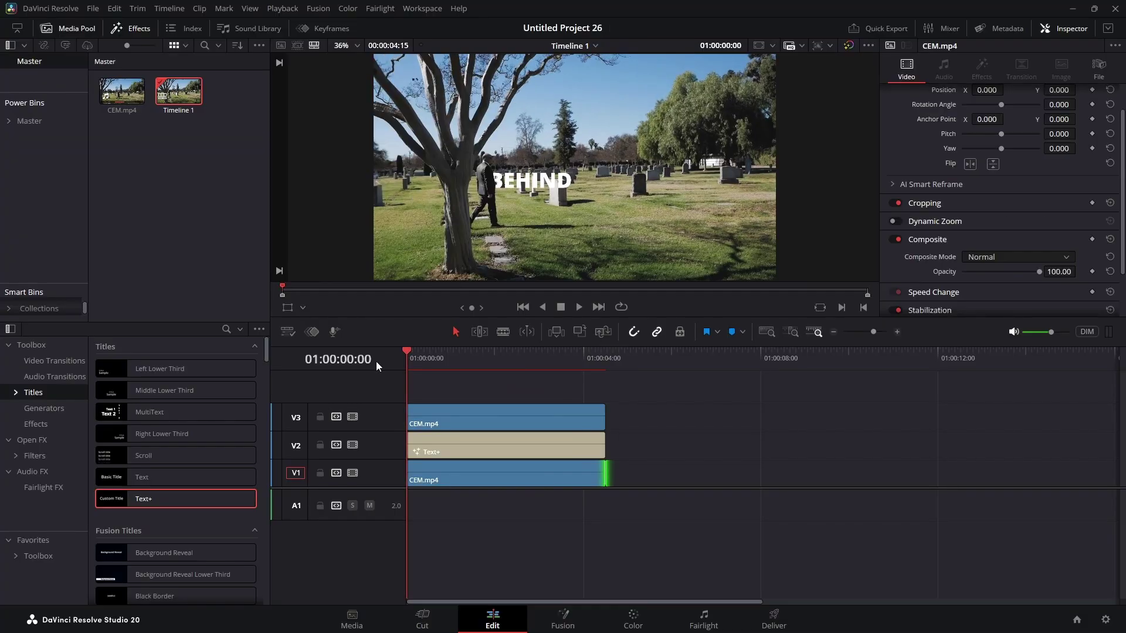
With the transform overlay on, set the title's Crop Left to 527.6 and keyframe it at the start
left_click(470, 443)
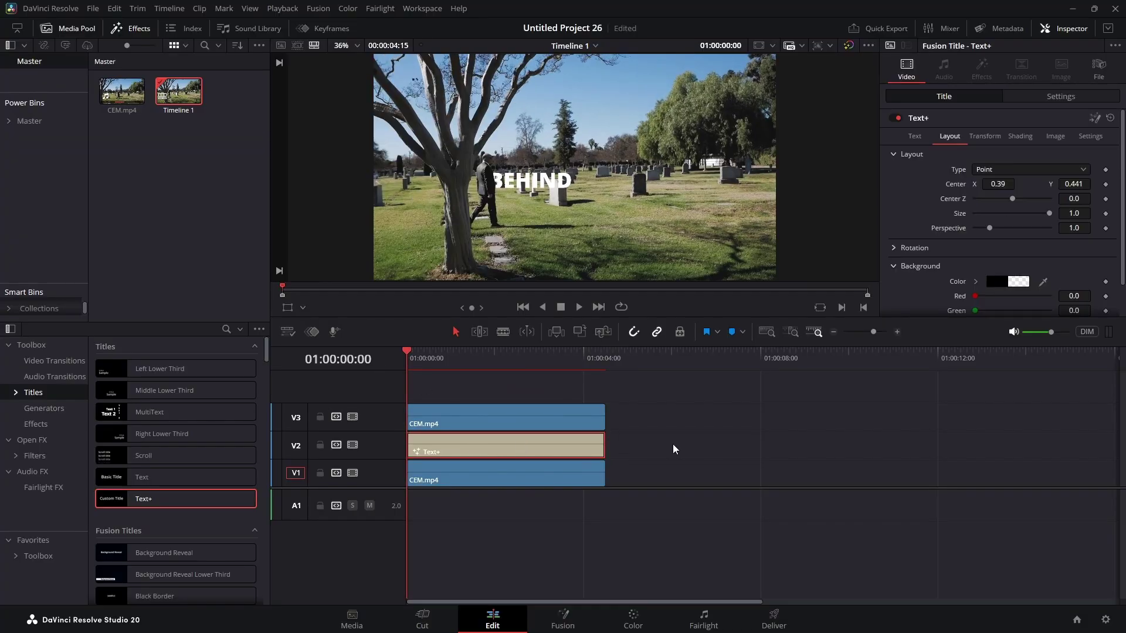
scroll(921, 285, "down", 1)
scroll(976, 207, "up", 1)
left_click(1047, 97)
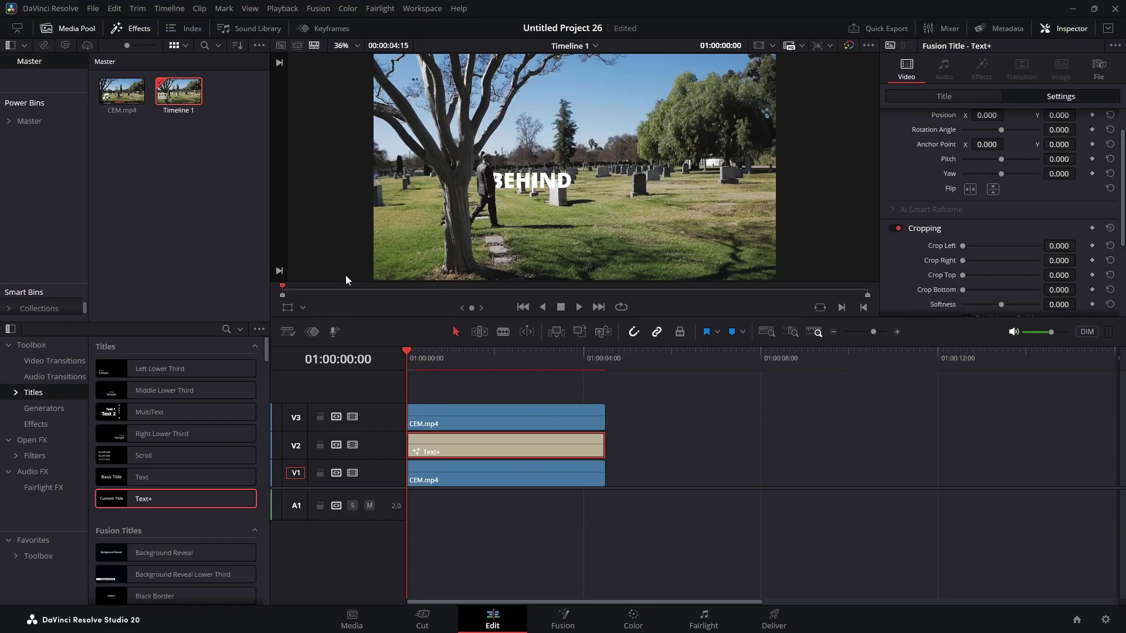
left_click(286, 308)
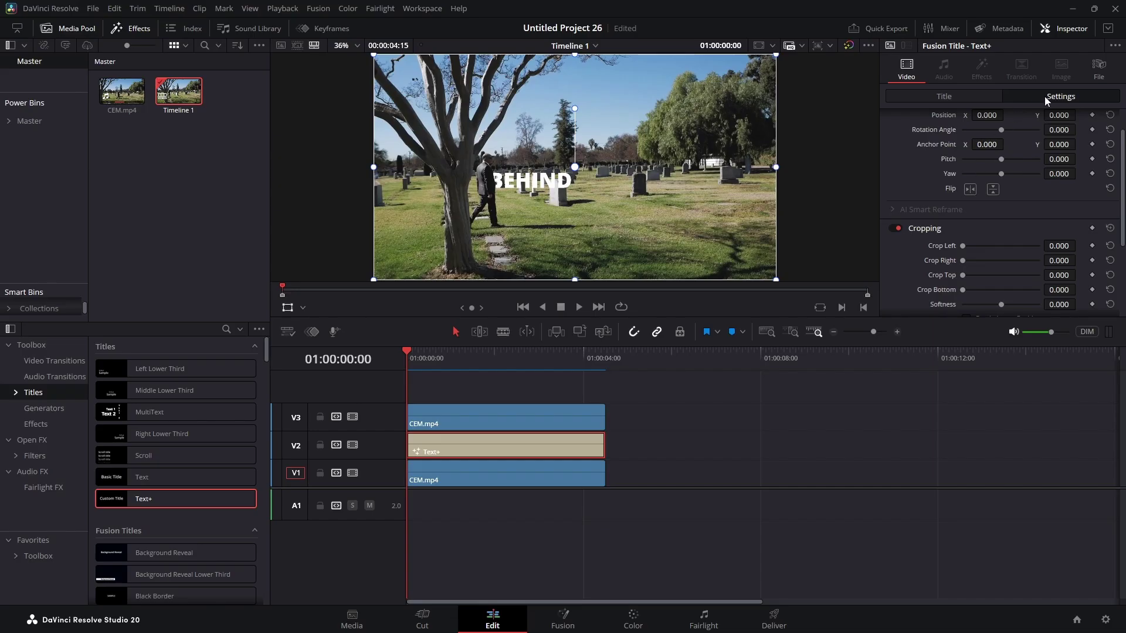
left_click(921, 229)
left_click(921, 229)
left_click_drag(961, 245, 982, 241)
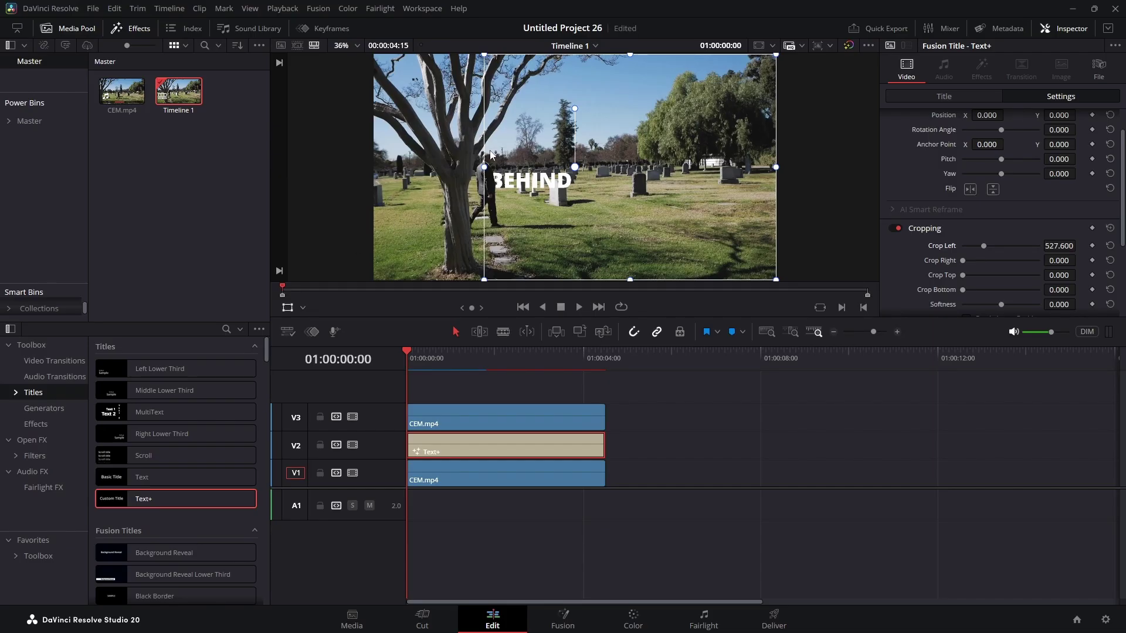
left_click(1092, 245)
At 01:00:04:09, raise Crop Left to 956.6 so BEHIND disappears completely
left_click_drag(408, 354, 597, 354)
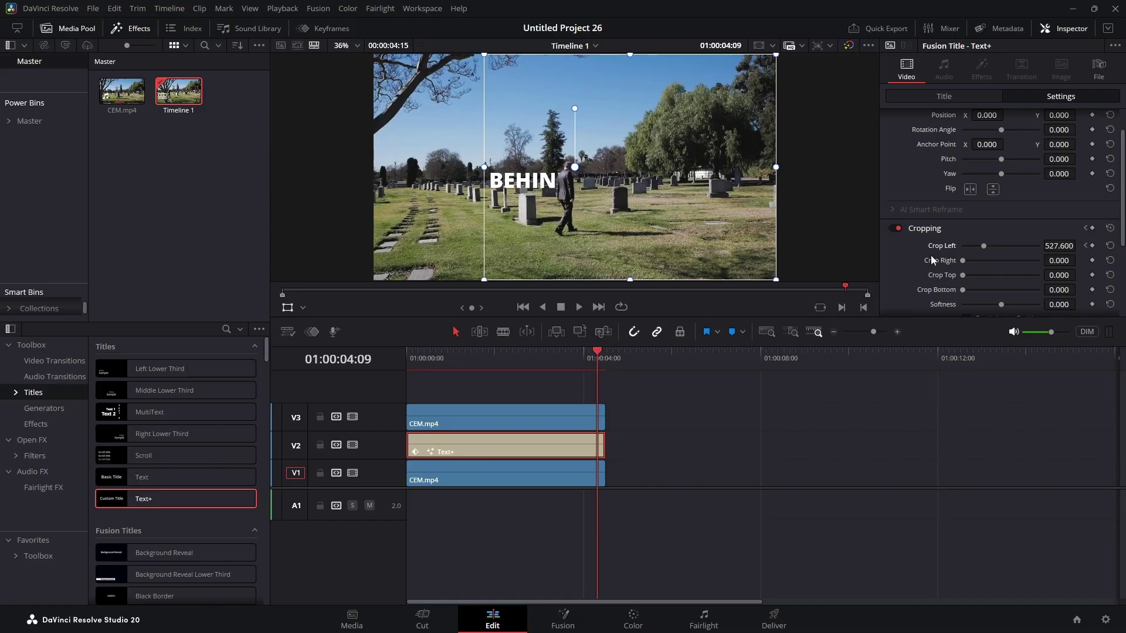
left_click_drag(1055, 247, 1078, 246)
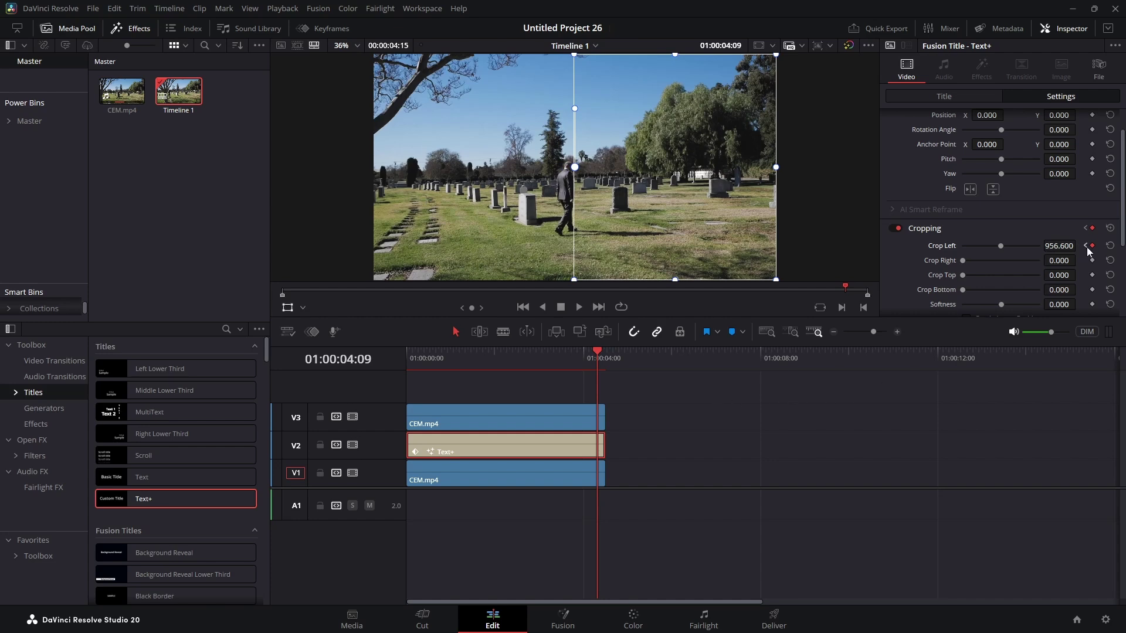
Turn off the transform overlay and play the clip from the start twice to watch BEHIND wipe away
left_click(691, 427)
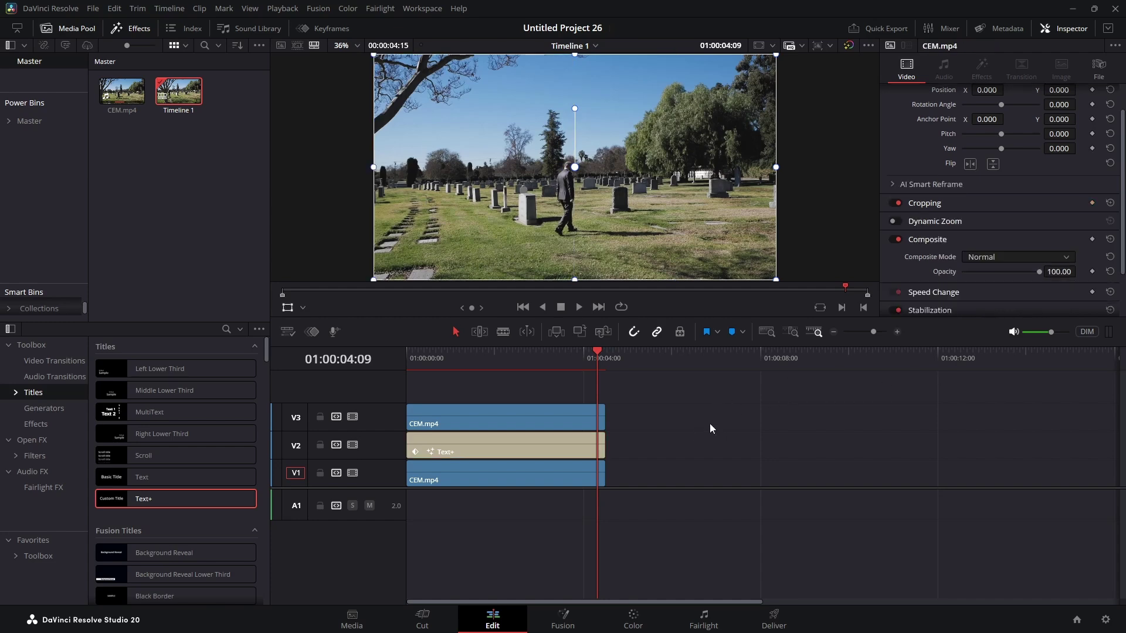
left_click(286, 309)
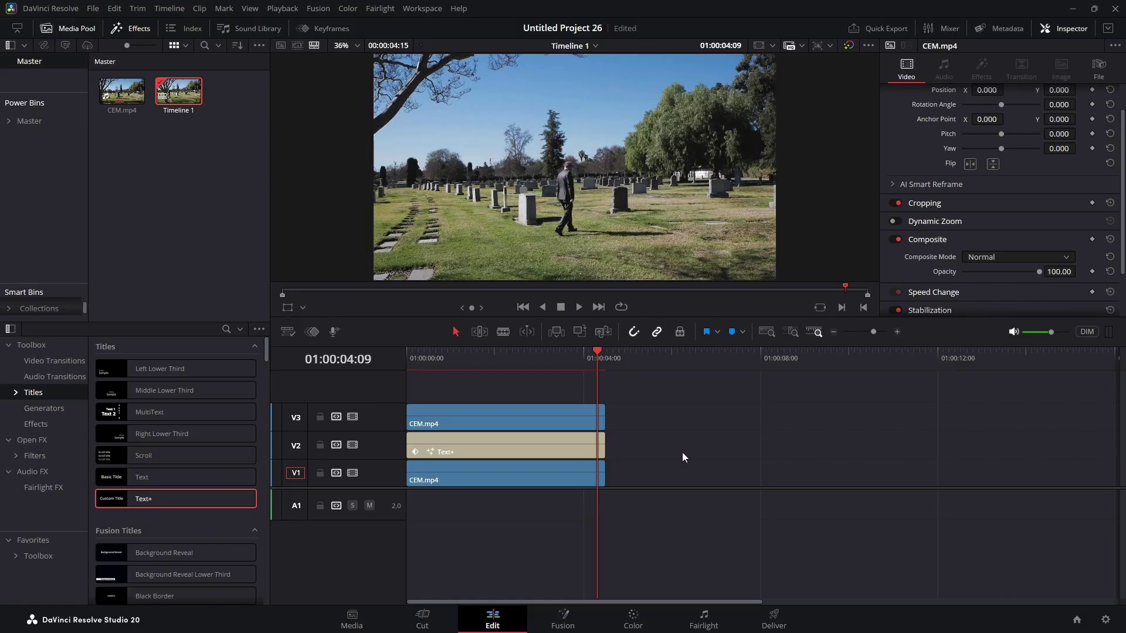
key("Home")
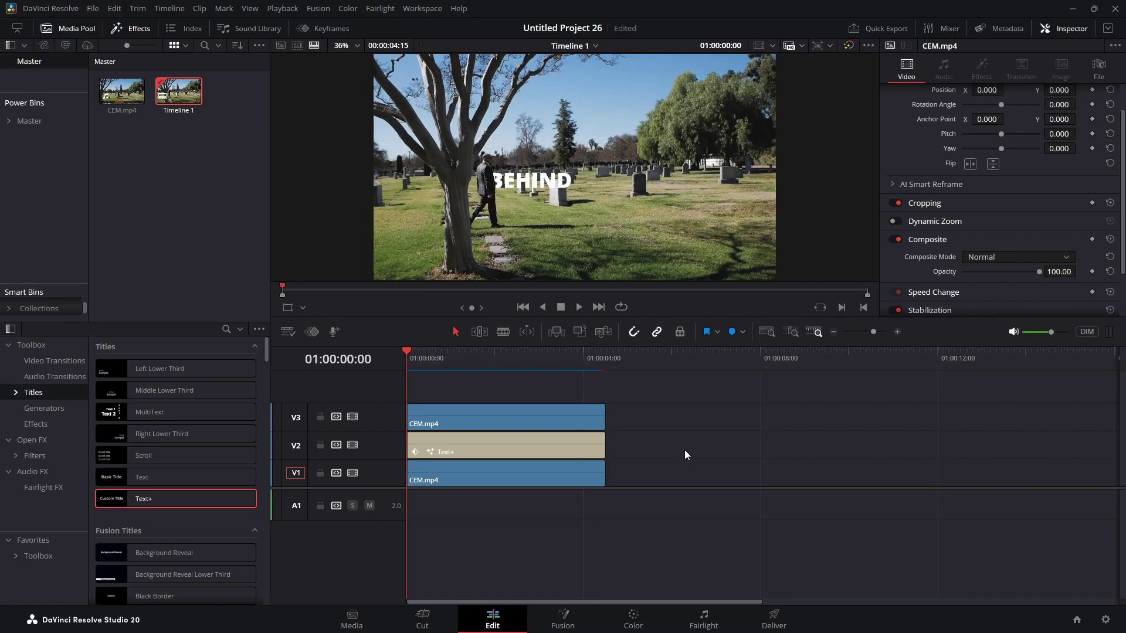
key("space")
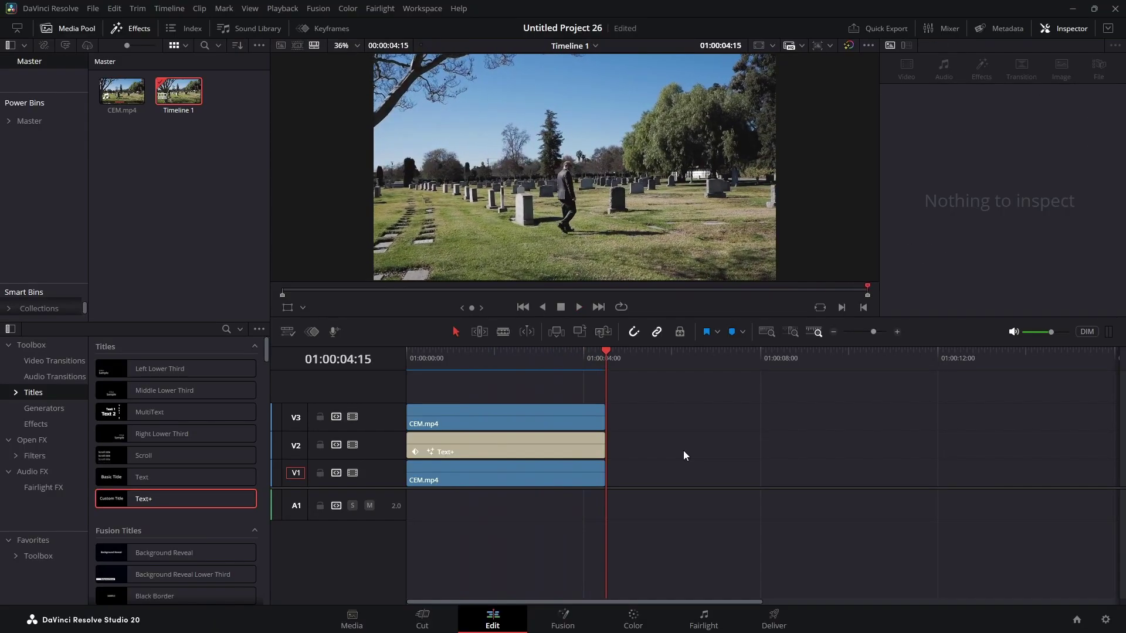
key("Home")
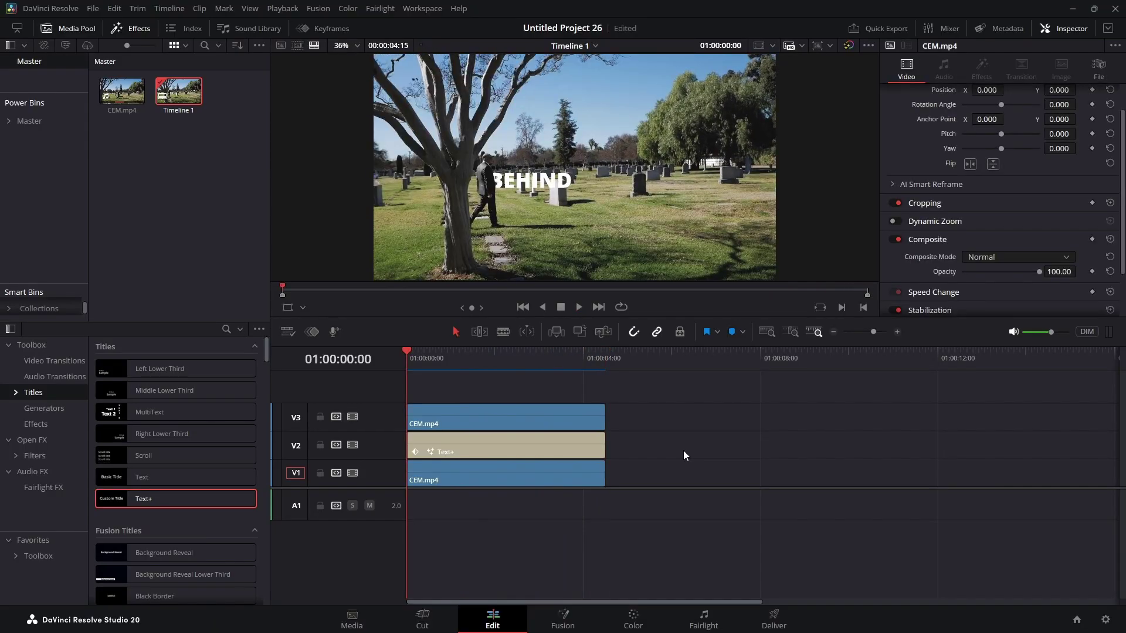
key("space")
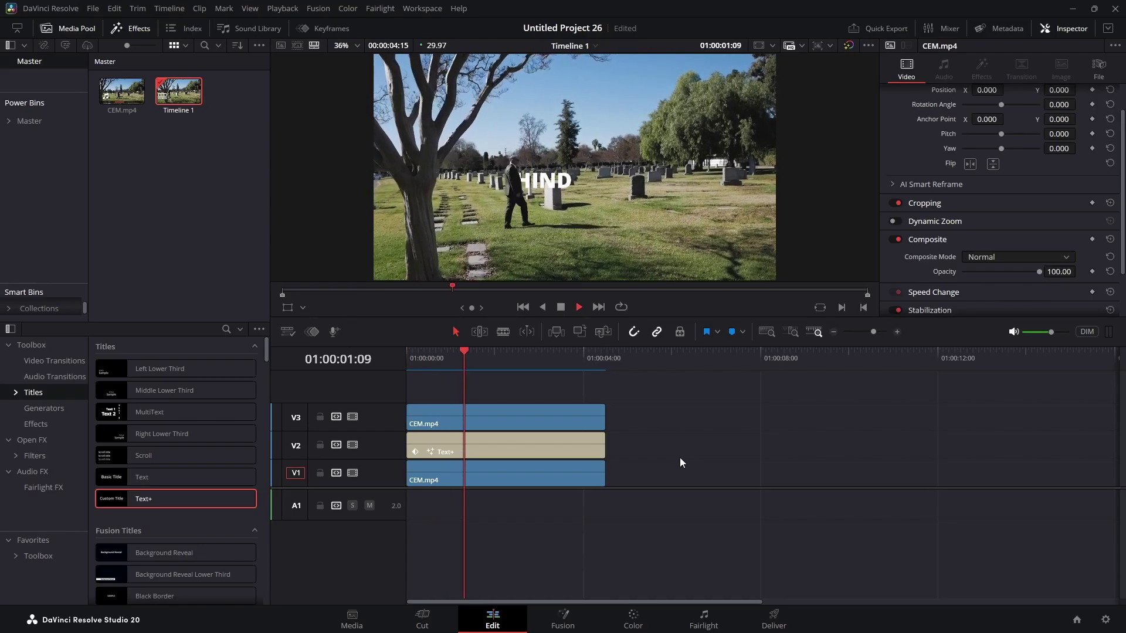